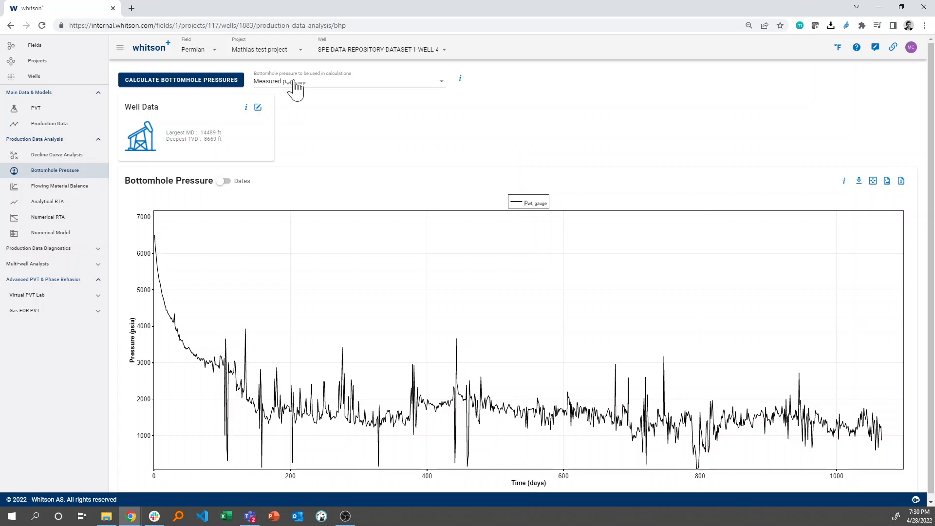
Step: Open the well data and review the perforated interval, deviation survey table and its deviation plot
click(259, 107)
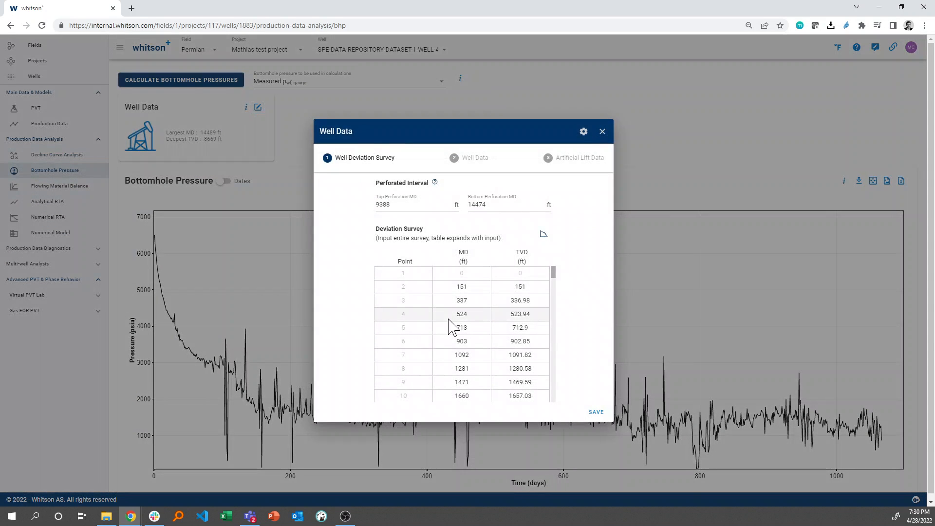
scroll(451, 324, down, 20)
scroll(451, 326, up, 20)
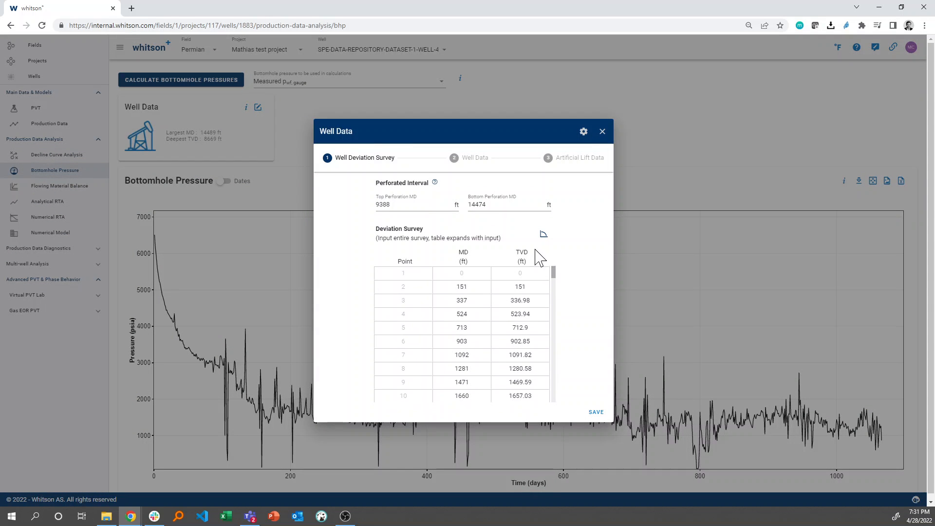
click(544, 235)
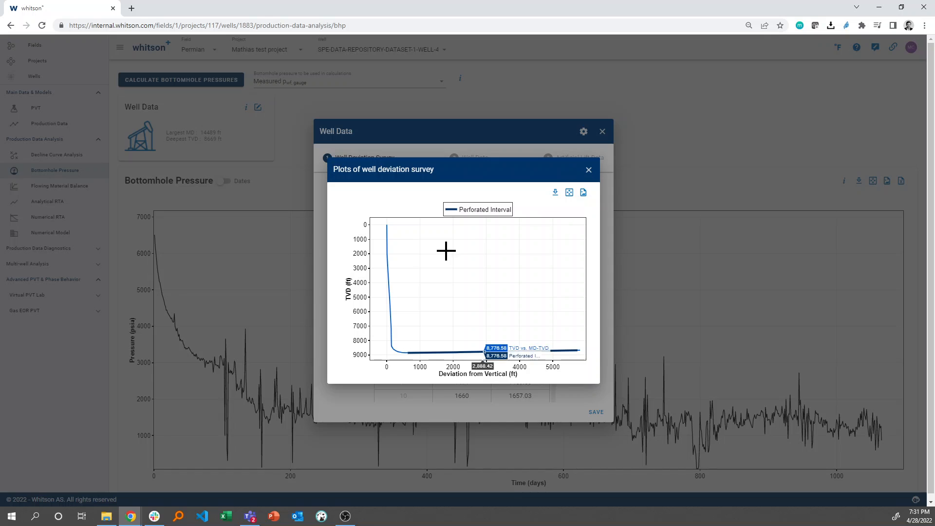
click(588, 171)
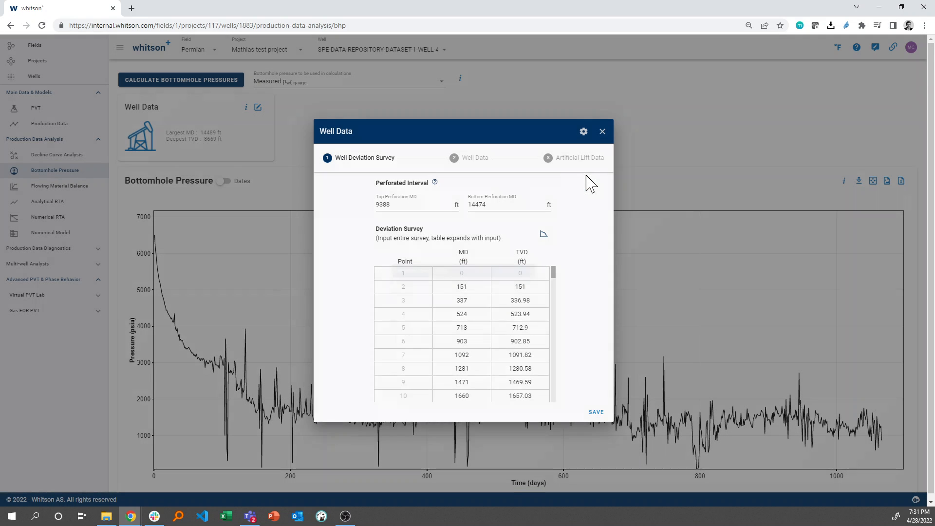
click(544, 234)
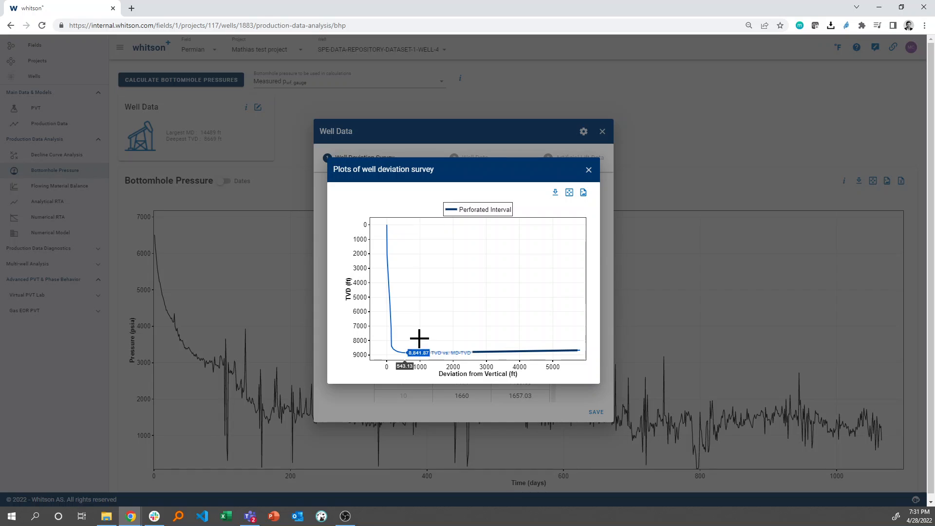
click(589, 170)
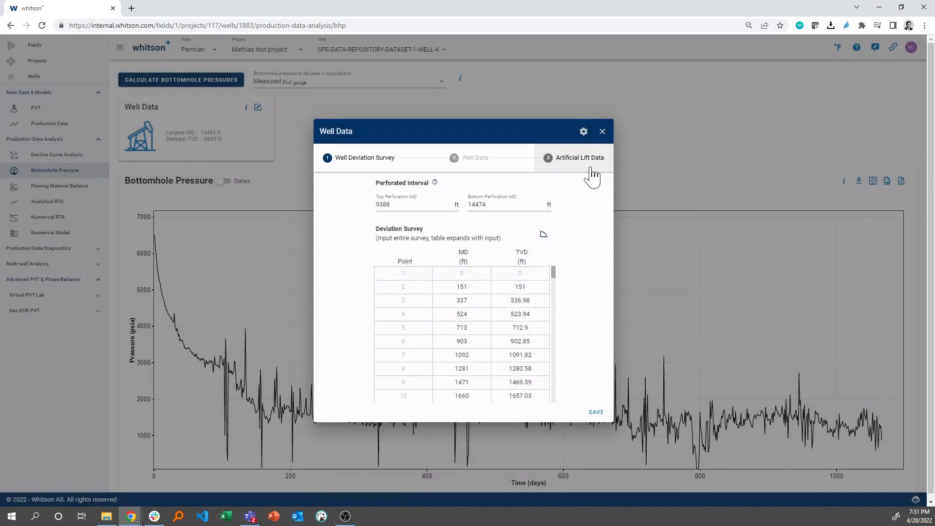
Step: Review the wellbore casing and tubing data and the gas lift data, then close the well data dialog
click(476, 160)
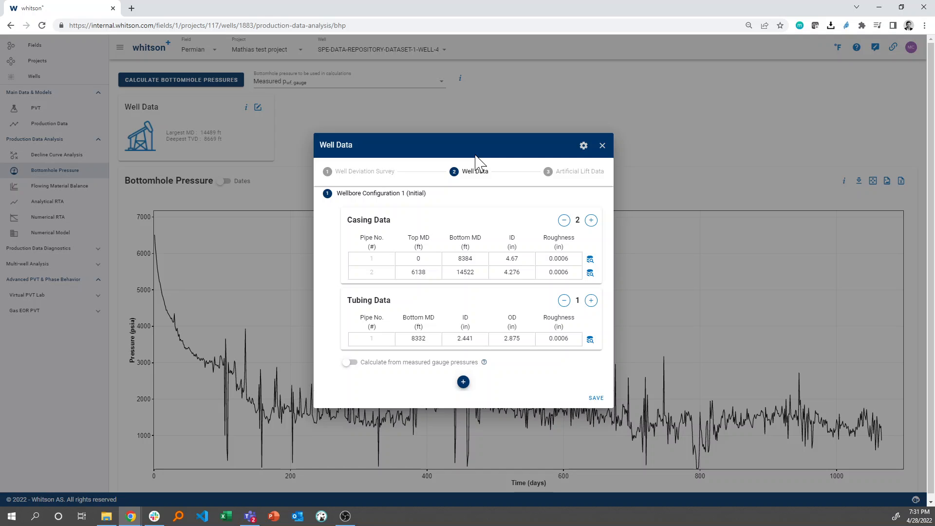
click(550, 173)
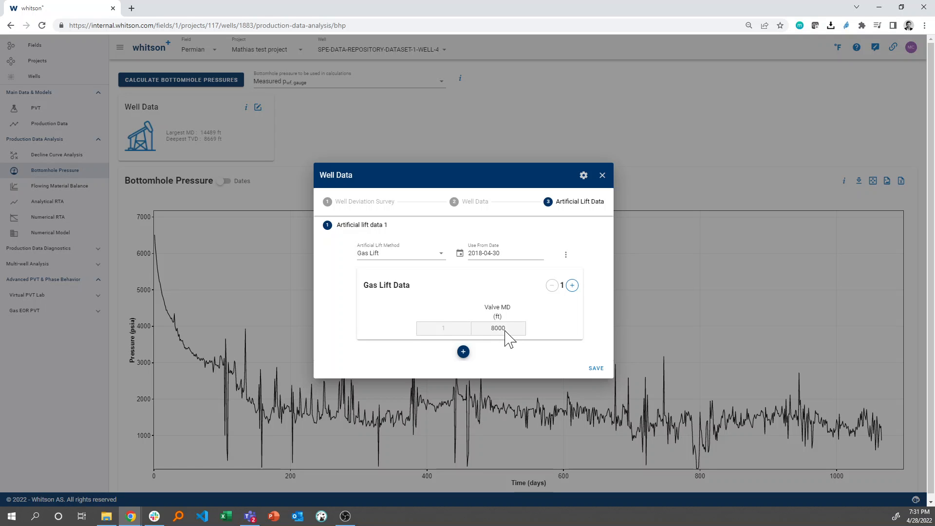
click(603, 175)
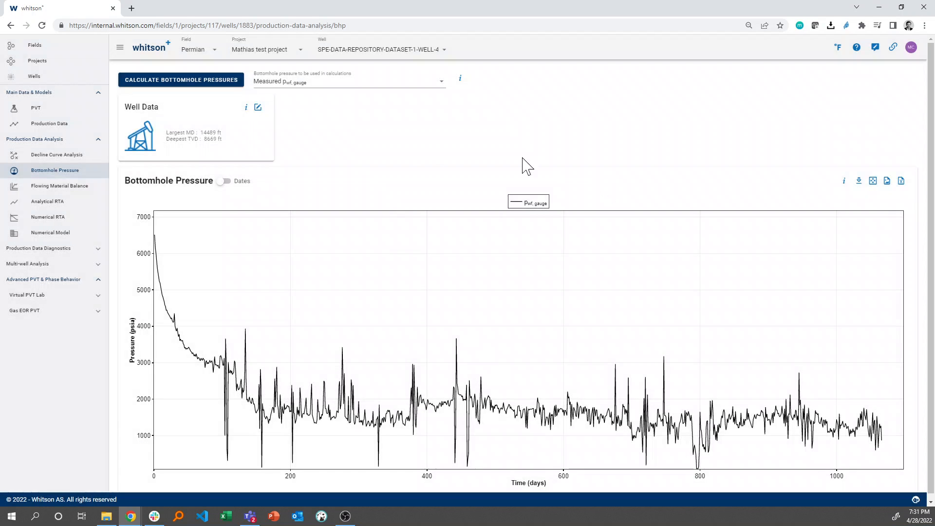
Step: Calculate the bottomhole pressures from the well data
click(164, 86)
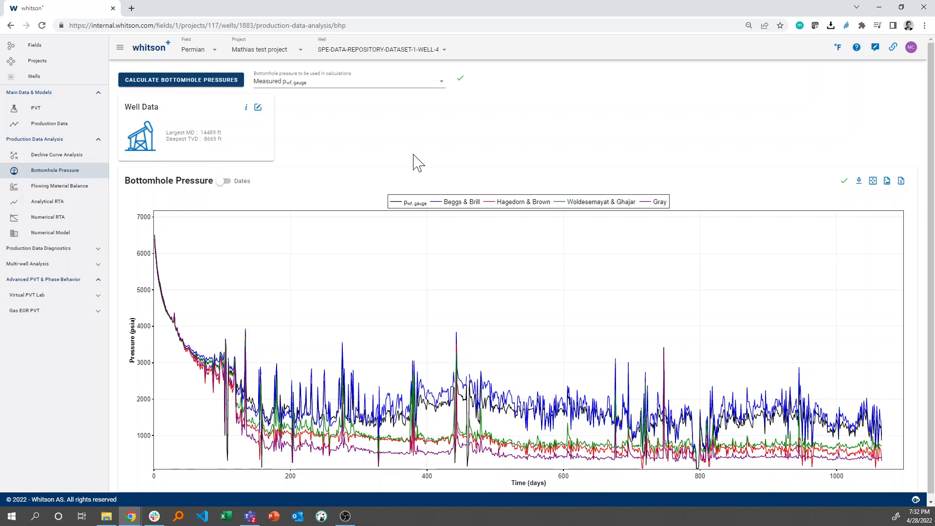
mouse_move(210, 311)
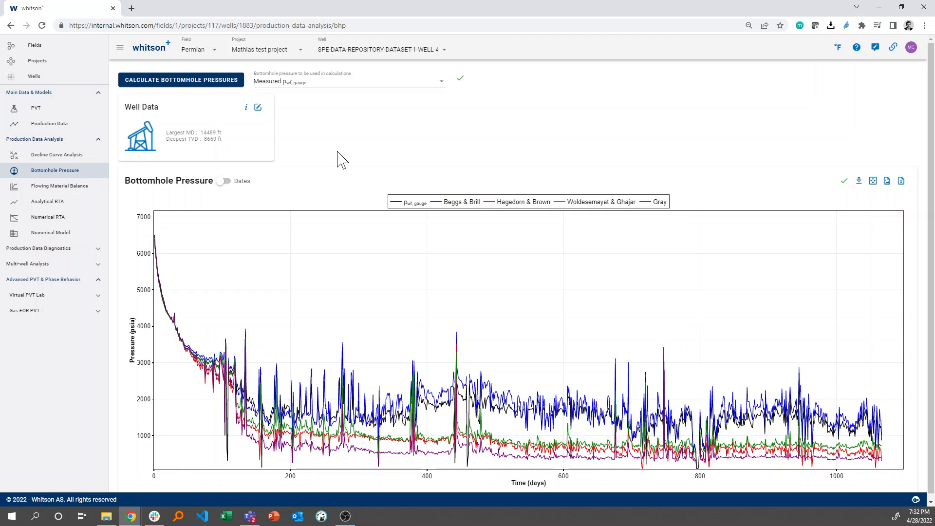
Step: Choose Custom pwf as the bottomhole pressure used in calculations and autofit a custom BHP to the measured pressure
click(390, 82)
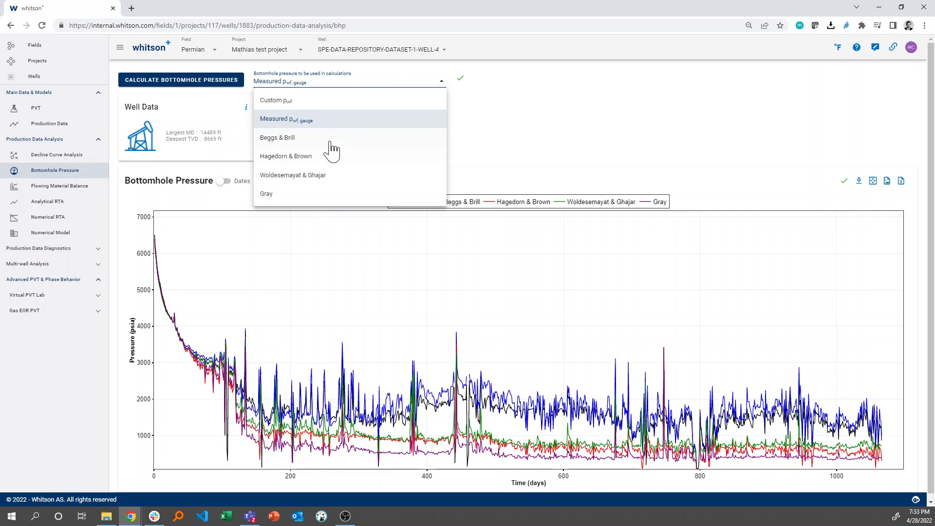
click(295, 103)
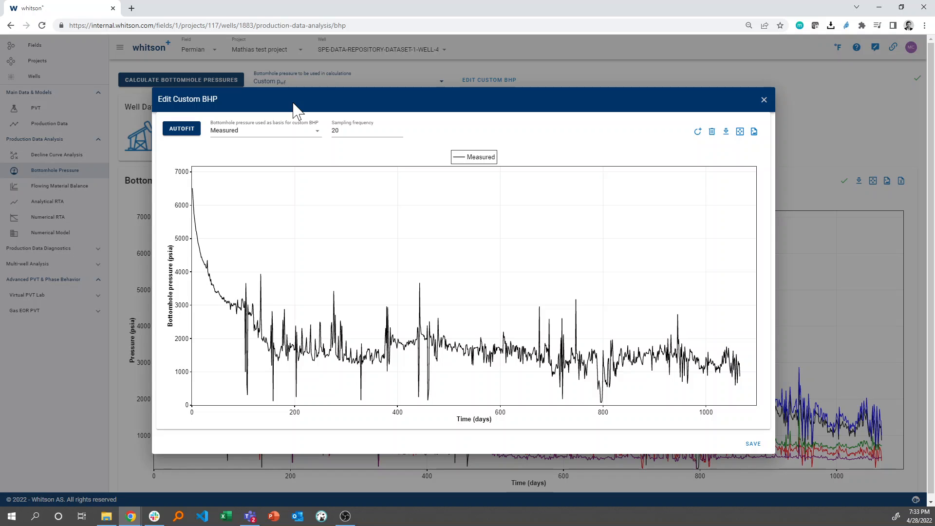
click(189, 135)
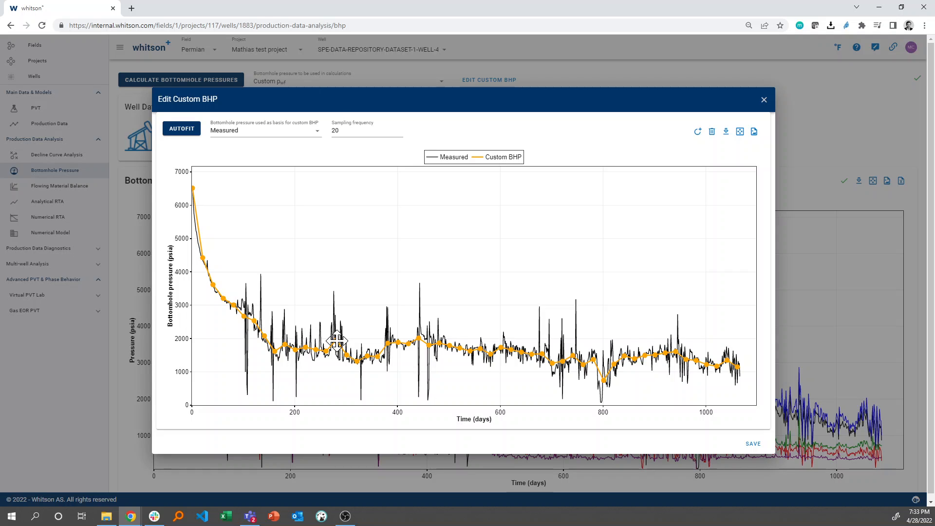
Step: Autofit the custom BHP to the Hagedorn & Brown pressure with a sampling frequency of 60
click(287, 142)
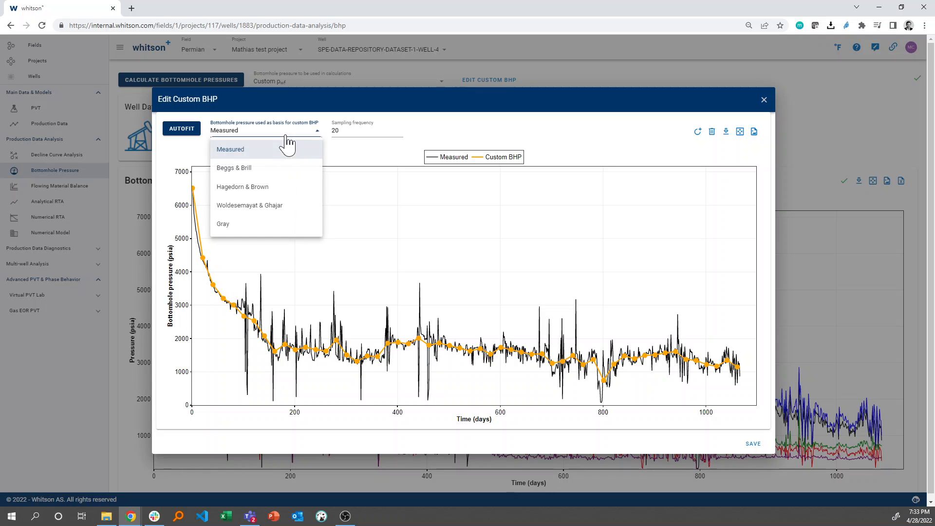
click(268, 183)
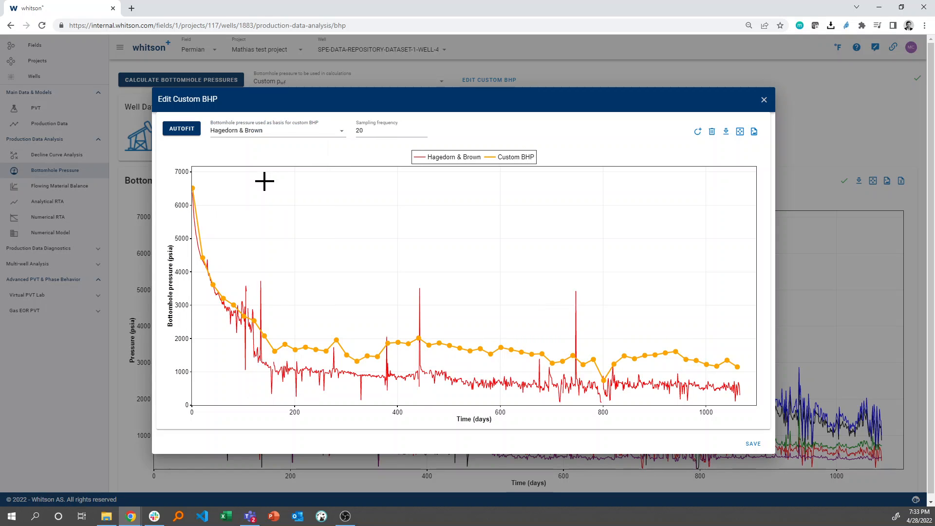
click(370, 130)
click(360, 144)
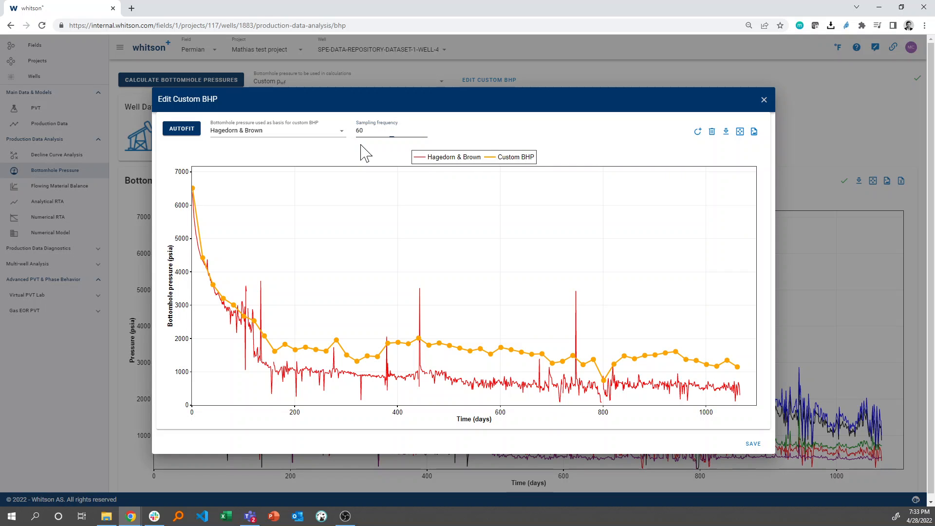
click(195, 132)
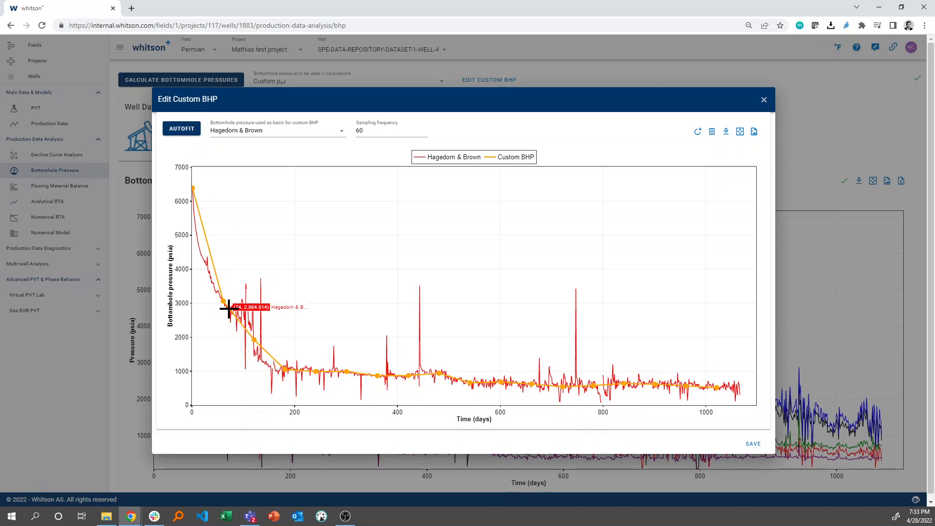
Step: Add custom BHP points along the early steep decline of the Hagedorn & Brown curve
click(698, 132)
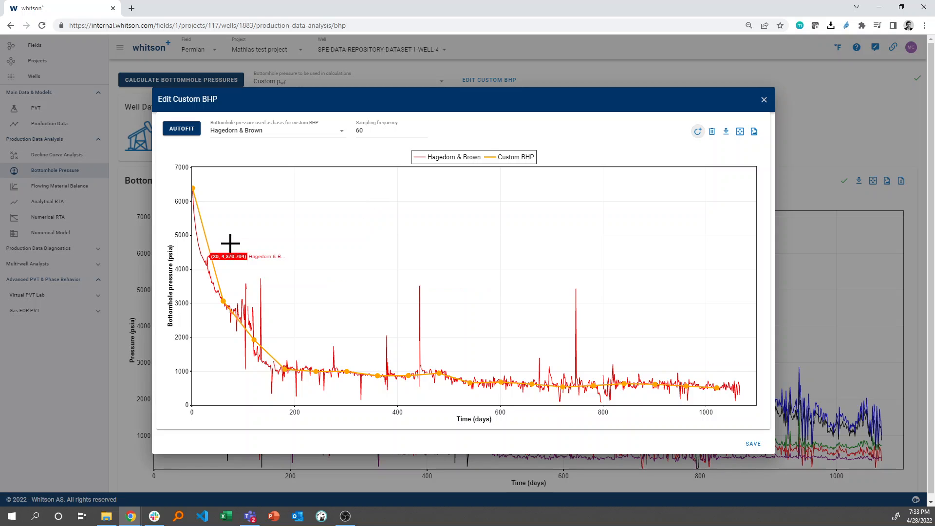
click(196, 236)
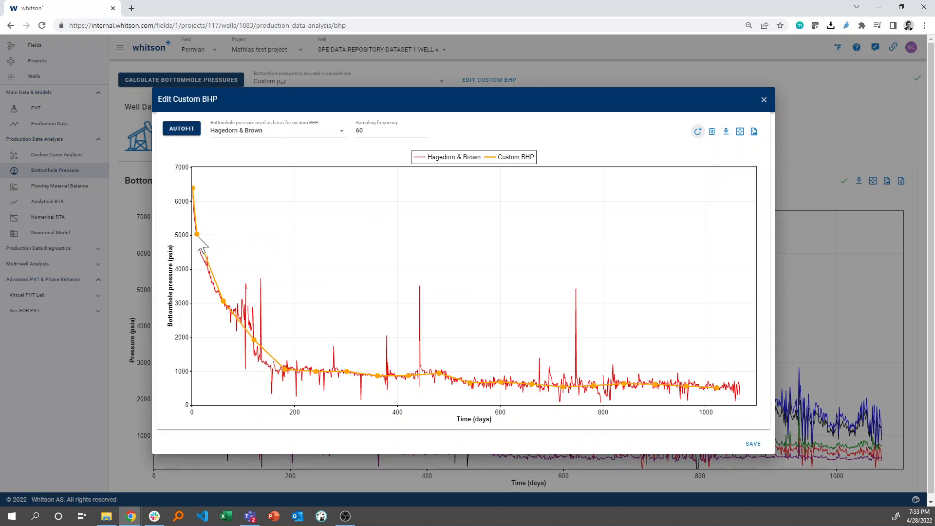
click(207, 263)
click(212, 288)
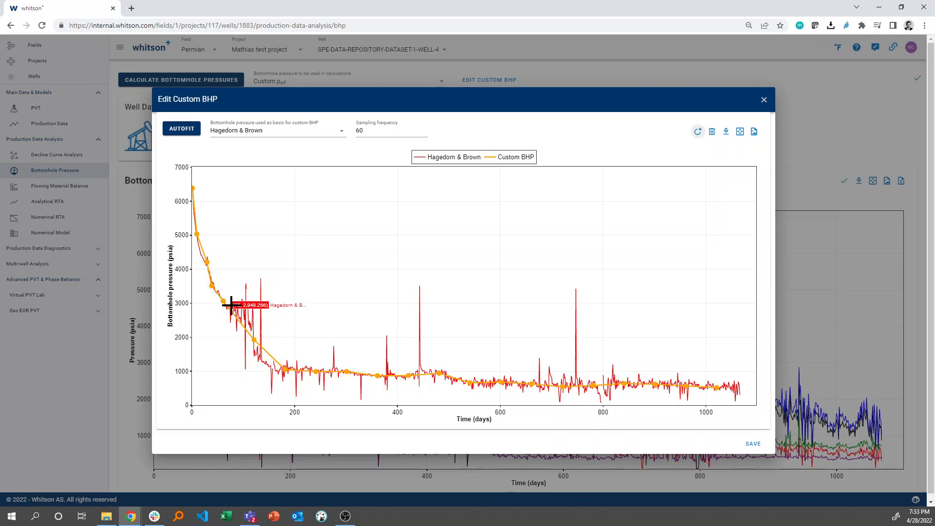
Step: Drag custom BHP points between about 80 and 200 days onto the Hagedorn & Brown curve and save the custom BHP
click(241, 322)
mouse_move(241, 322)
mouse_down()
mouse_move(252, 320)
mouse_move(253, 331)
mouse_move(237, 312)
mouse_move(251, 324)
mouse_up()
drag(283, 369, 259, 355)
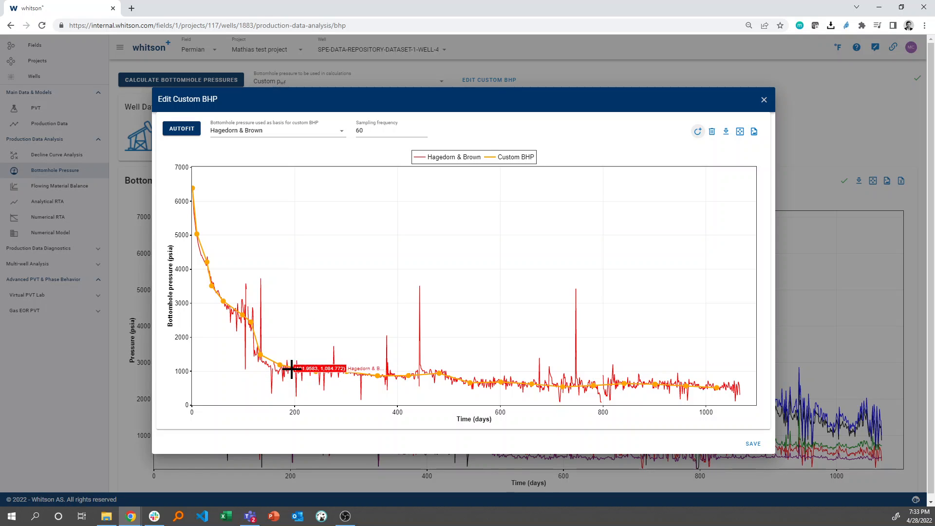
drag(290, 368, 274, 371)
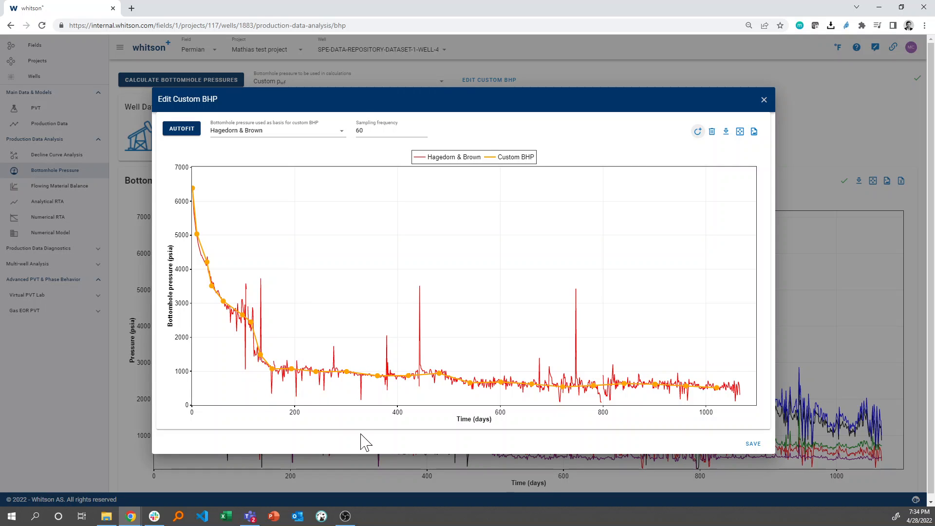
click(739, 386)
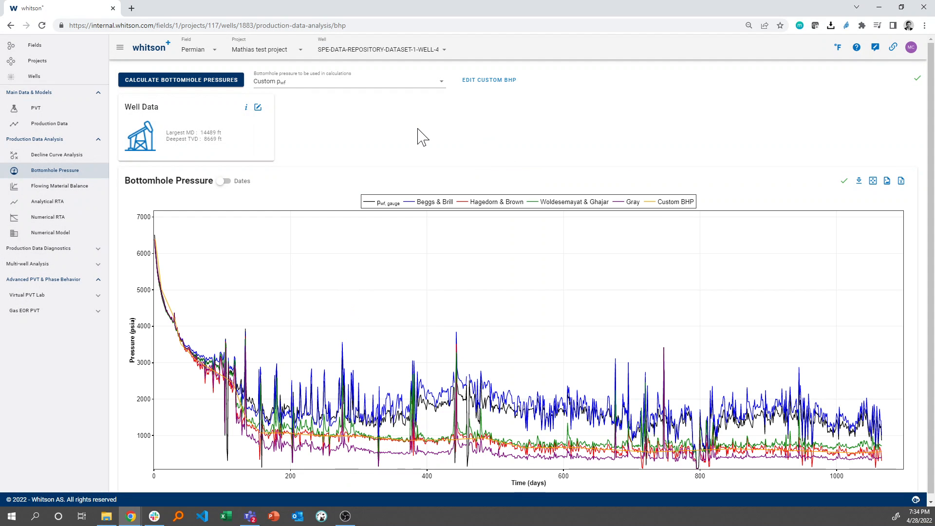
Step: Show only the Custom BHP and Hagedorn & Brown curves on the bottomhole pressure chart
double_click(651, 204)
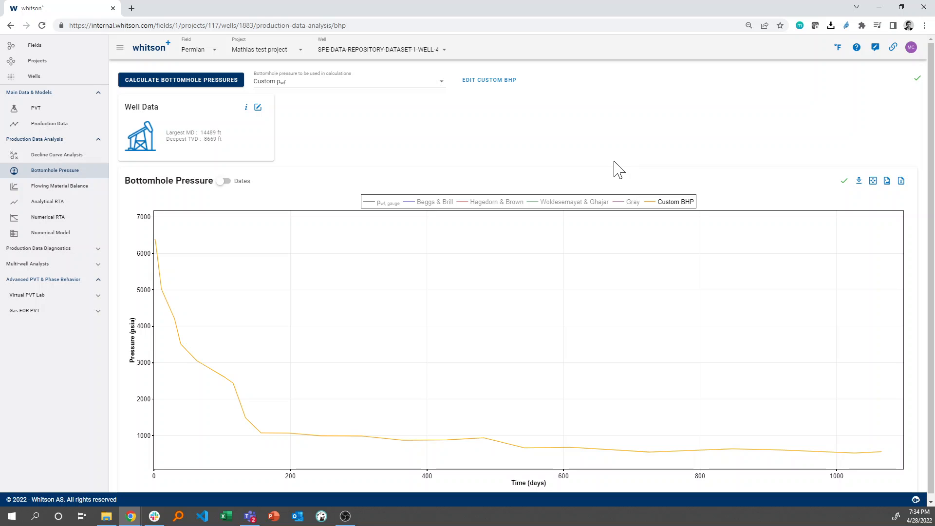
click(497, 202)
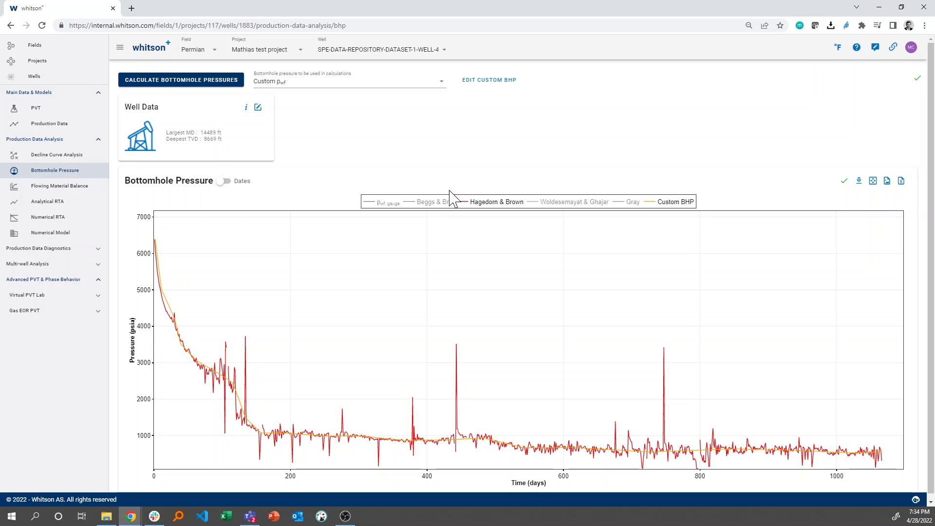
Step: Hide the Hagedorn & Brown curve so the custom BHP is displayed alone
click(433, 84)
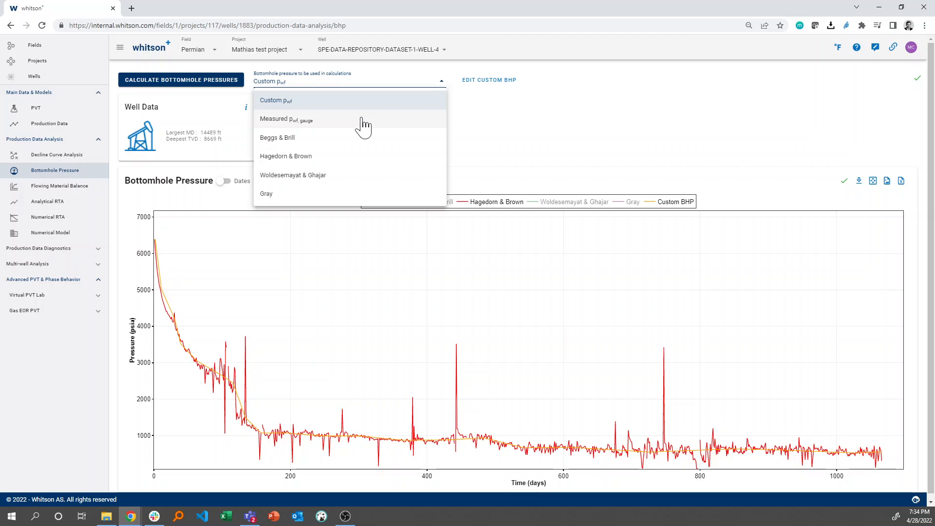
click(560, 103)
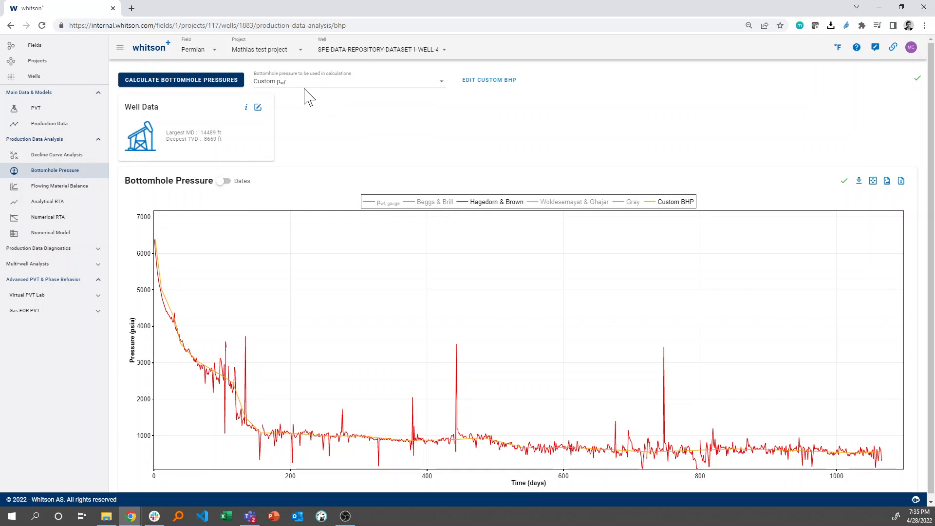
click(461, 203)
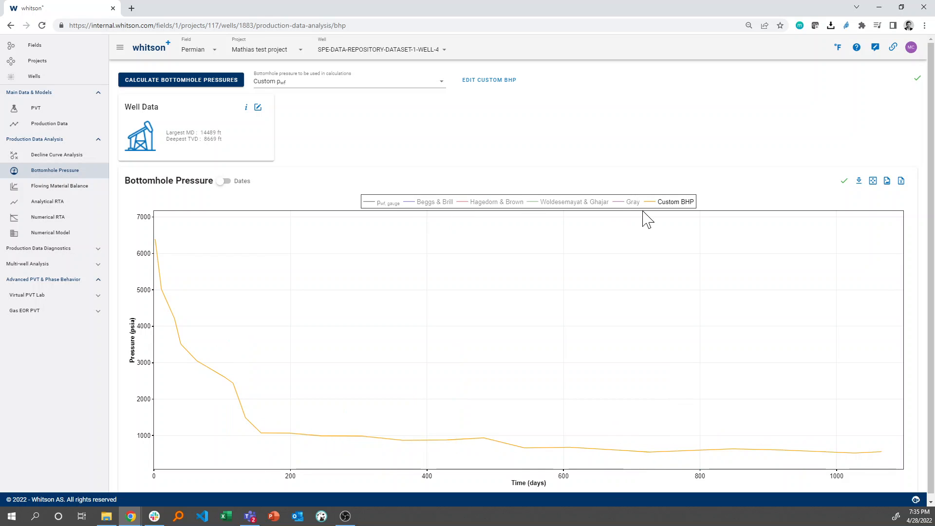